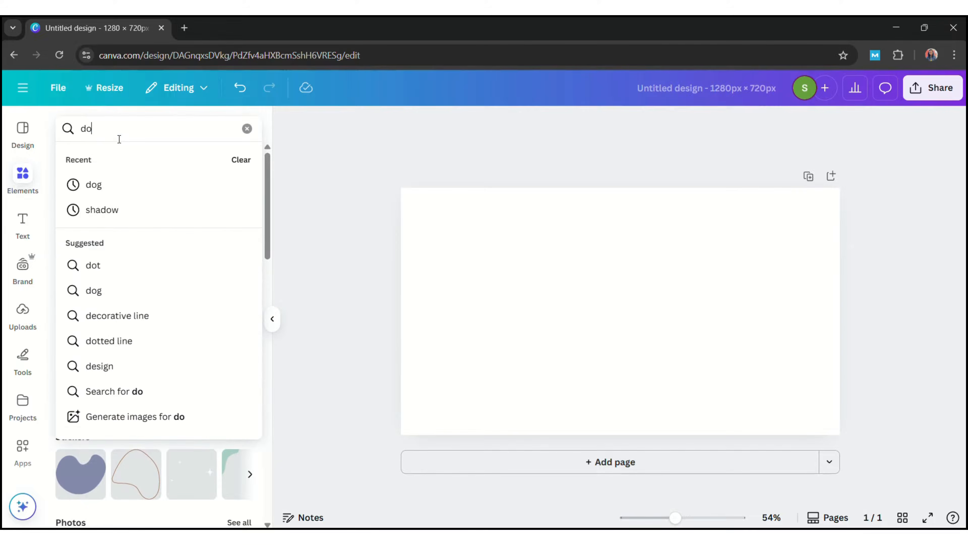
- Search the elements for "dog" and show only photo results
key(BackSpace)
key(BackSpace)
click(27, 177)
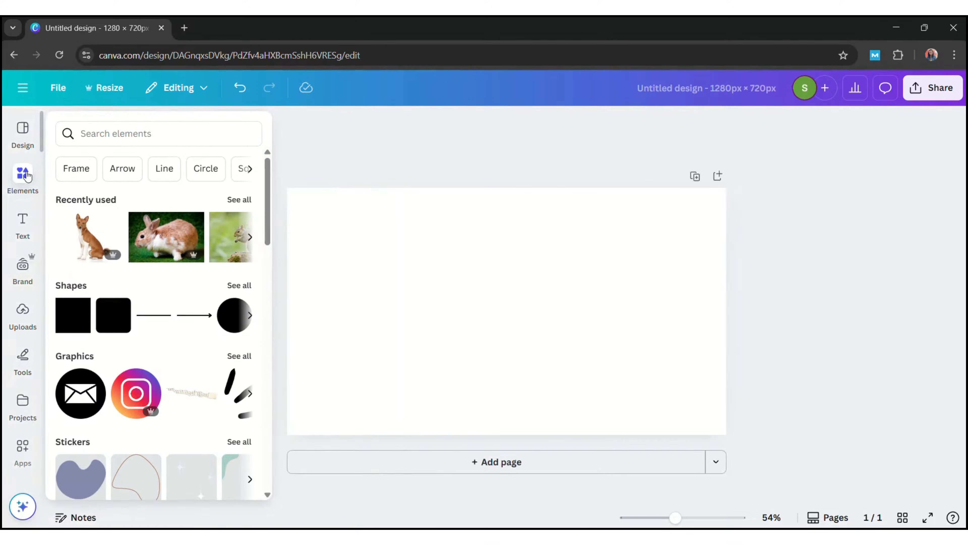
click(154, 132)
text(dog)
key(Return)
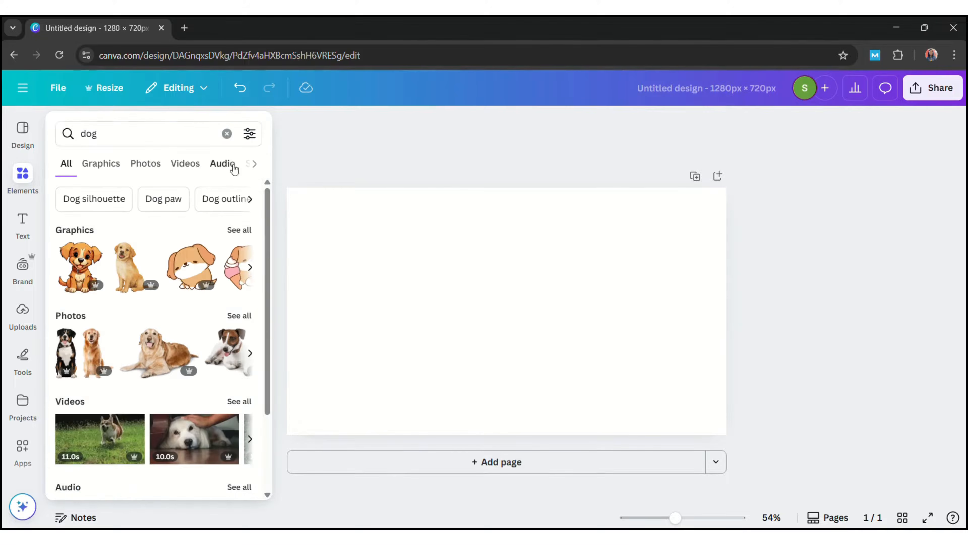
click(134, 162)
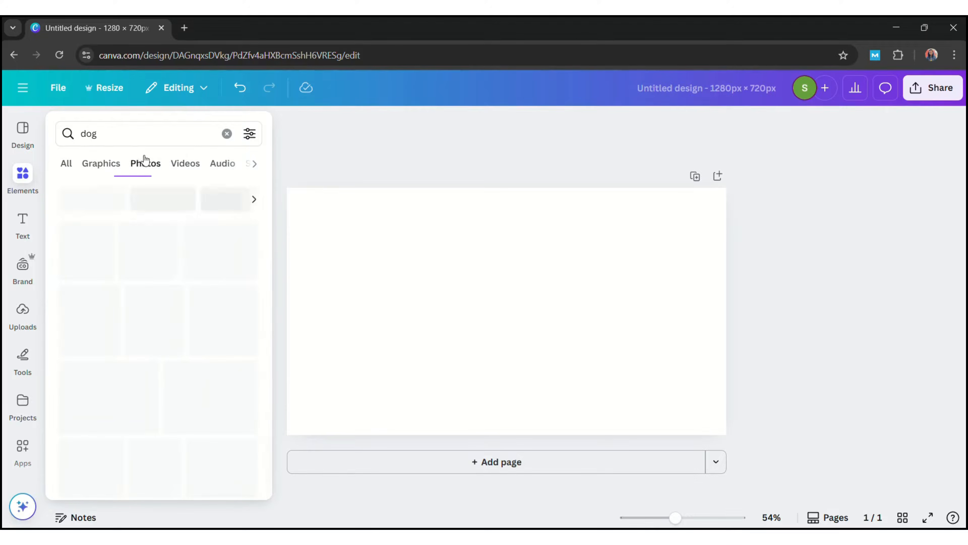
- Add the photo of the beagle running on grass with a blue ball to the page
drag(272, 236, 290, 528)
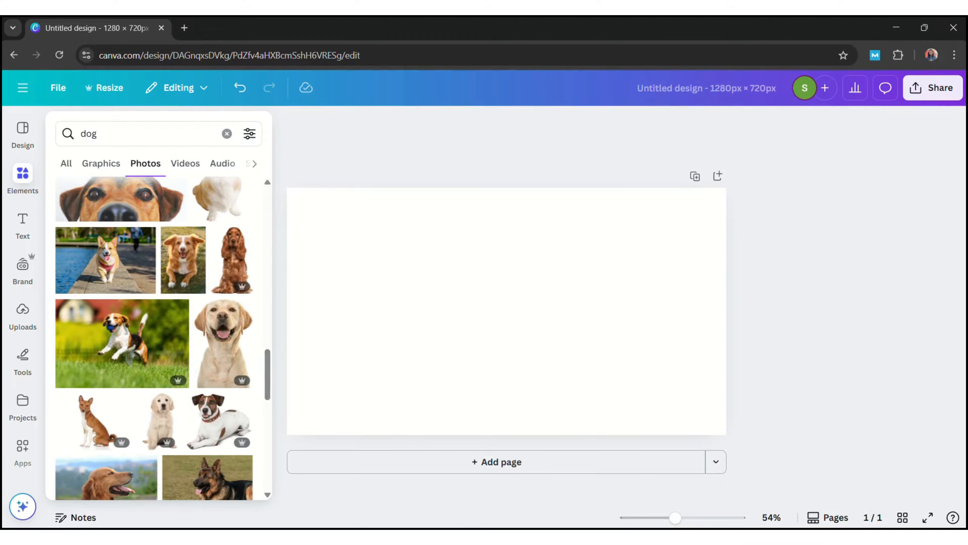
click(27, 185)
click(121, 332)
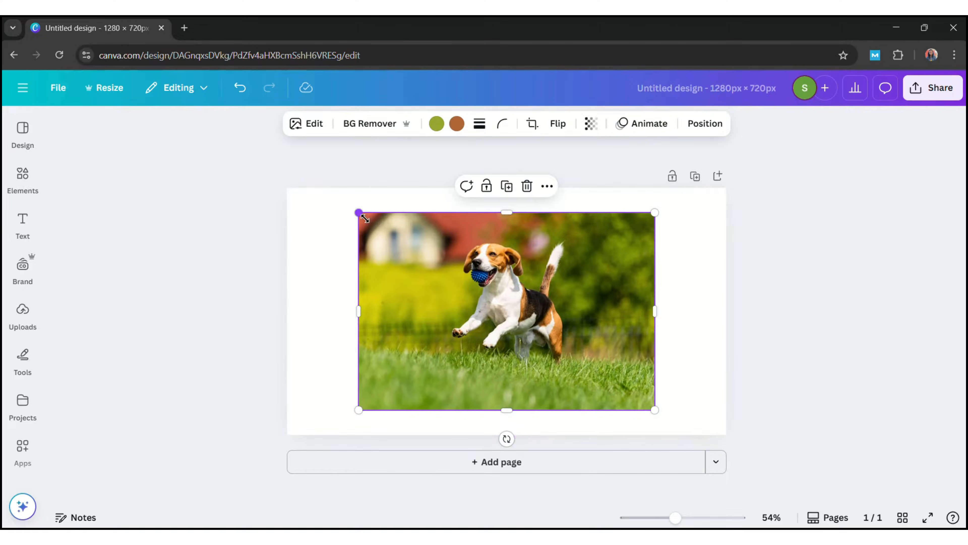
- Enlarge and position the beagle photo so it covers the whole page
drag(365, 218, 327, 194)
drag(326, 416, 288, 432)
drag(657, 313, 731, 327)
mouse_move(510, 195)
mouse_down()
mouse_move(510, 209)
mouse_move(512, 198)
mouse_up()
click(776, 307)
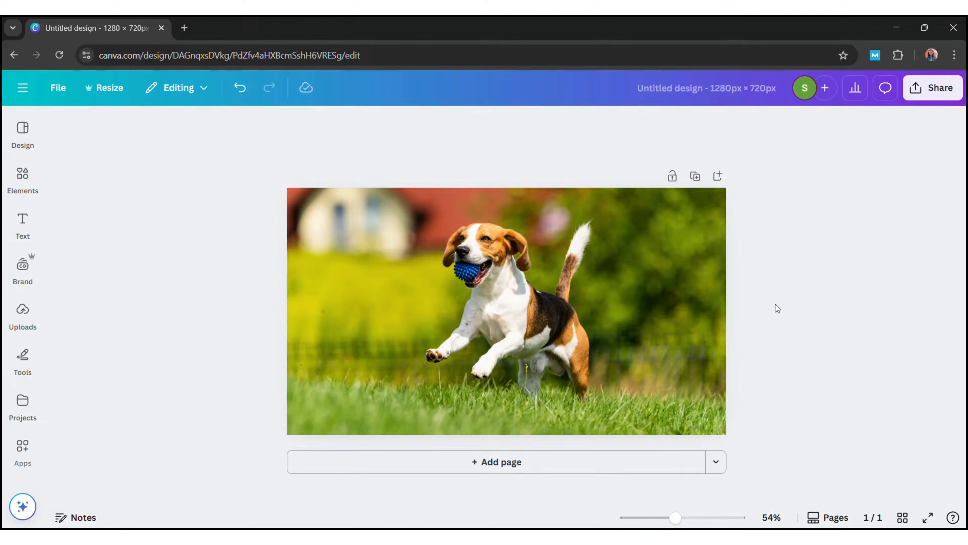
- Search the elements for "d frame" and show only frame results
click(38, 180)
click(130, 129)
key(BackSpace)
key(BackSpace)
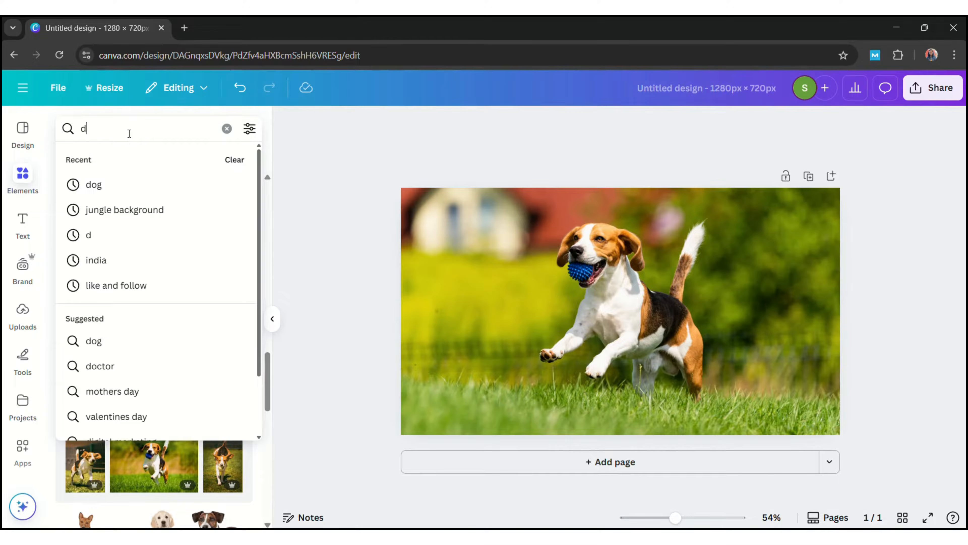
text(frame)
key(Return)
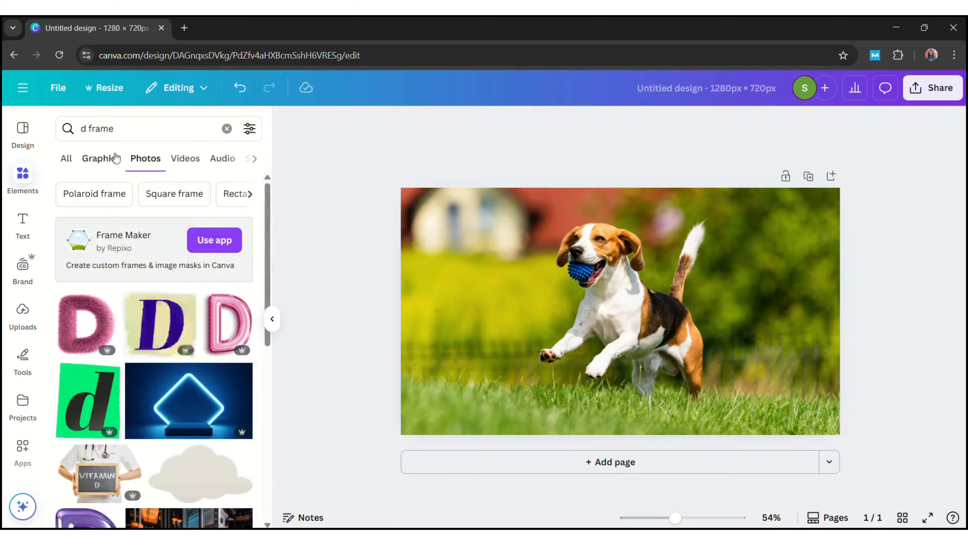
click(255, 158)
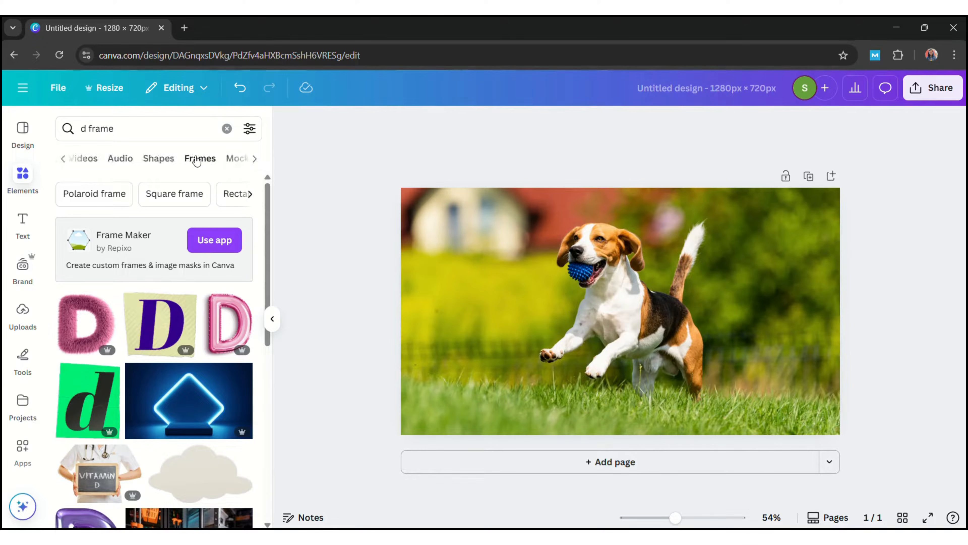
click(197, 160)
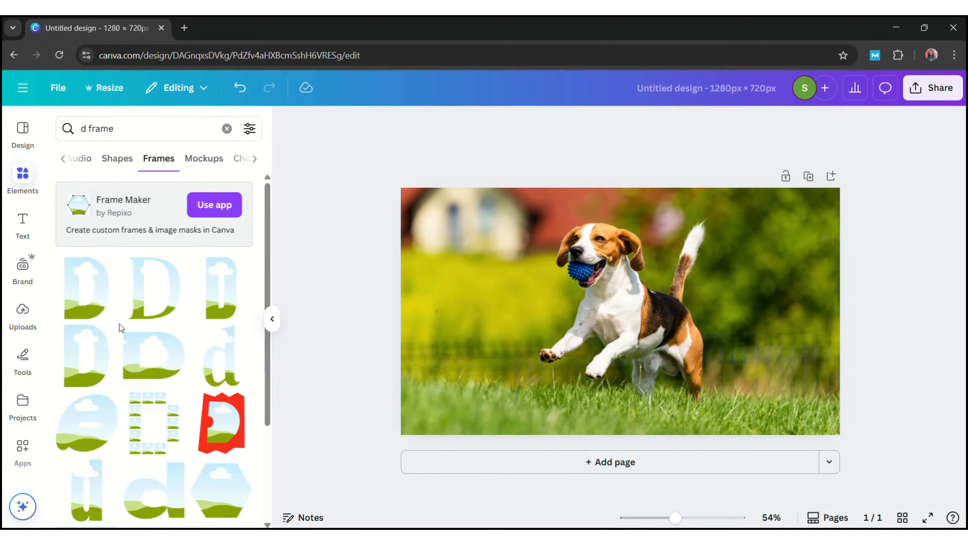
- Add the bold letter D frame and enlarge and place it over the dog's hindquarters and tail
click(91, 305)
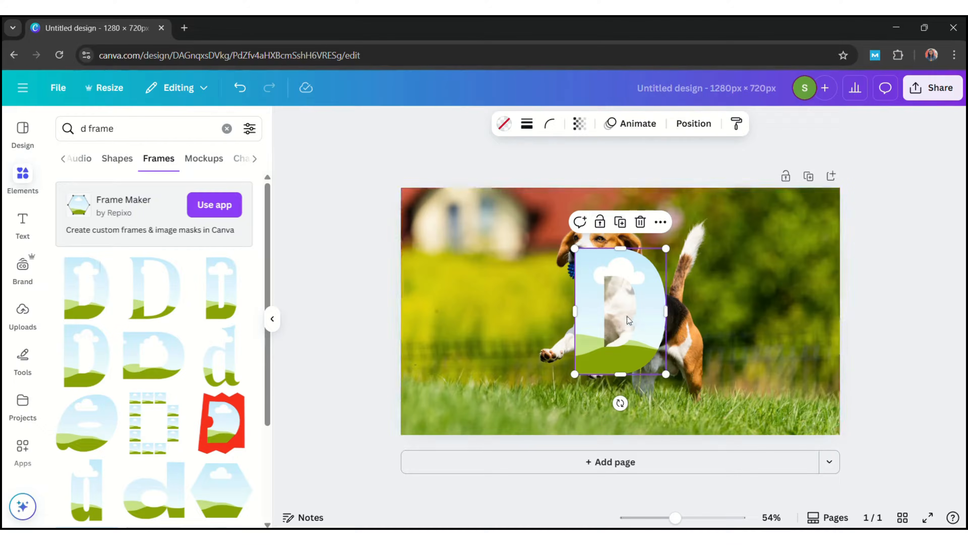
drag(633, 319, 681, 333)
drag(712, 260, 750, 244)
drag(702, 300, 707, 306)
drag(749, 247, 722, 248)
drag(635, 371, 616, 399)
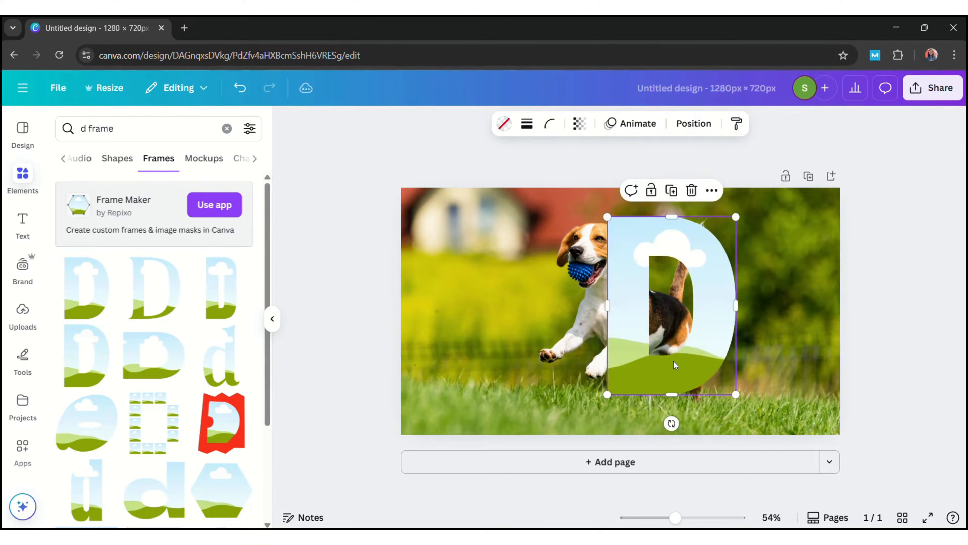
mouse_move(681, 363)
mouse_down()
mouse_move(703, 359)
mouse_move(694, 359)
mouse_up()
drag(759, 233, 752, 235)
- Duplicate the beagle photo and drop the copy into the D frame
click(593, 242)
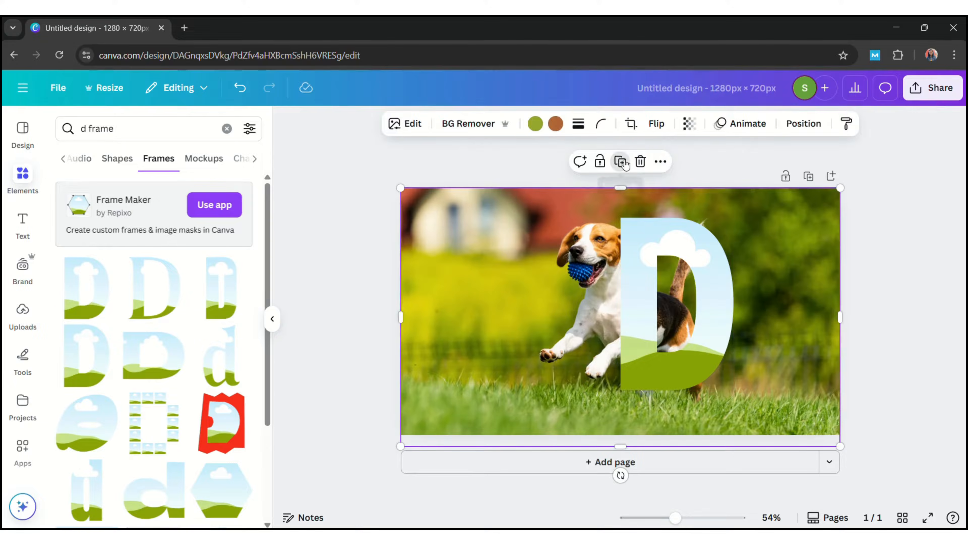
click(622, 162)
drag(575, 267, 646, 262)
- Adjust the crop of the photo inside the D frame so it lines up exactly with the full-page beagle photo
double_click(645, 262)
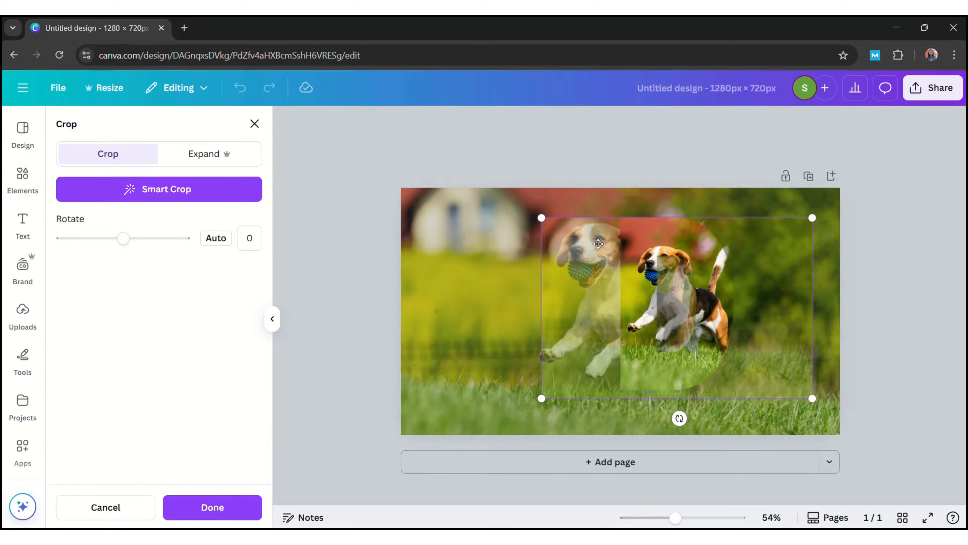
drag(551, 227, 474, 219)
drag(529, 245, 444, 261)
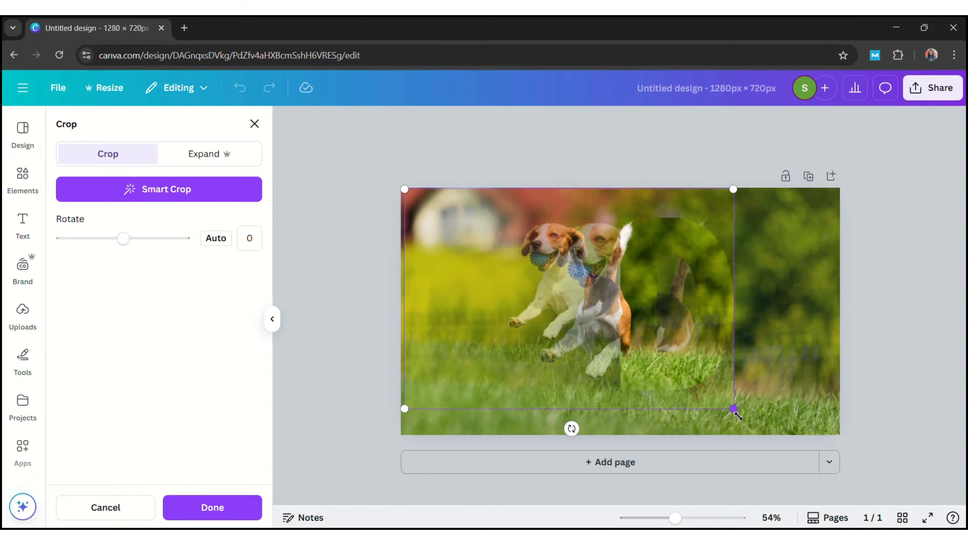
drag(734, 408, 871, 441)
drag(817, 356, 808, 339)
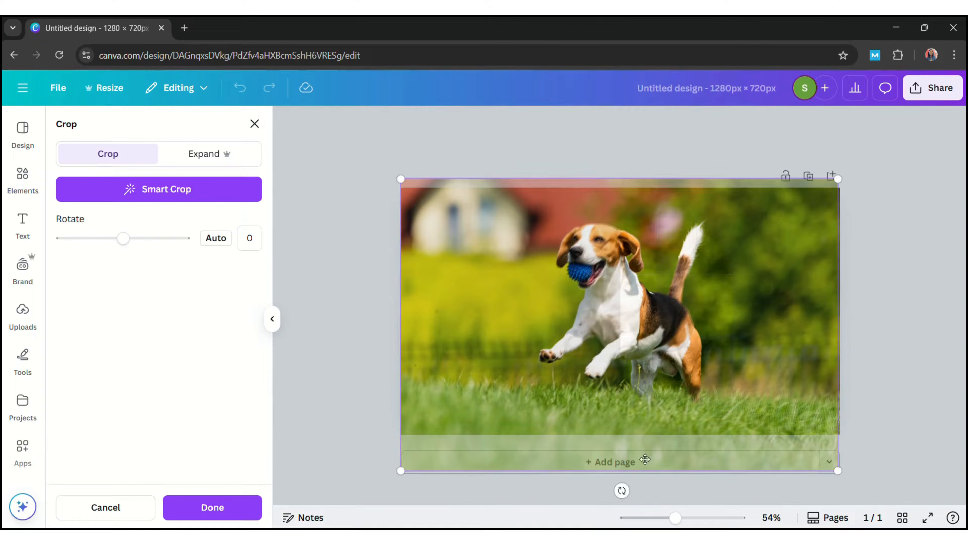
drag(407, 474, 409, 473)
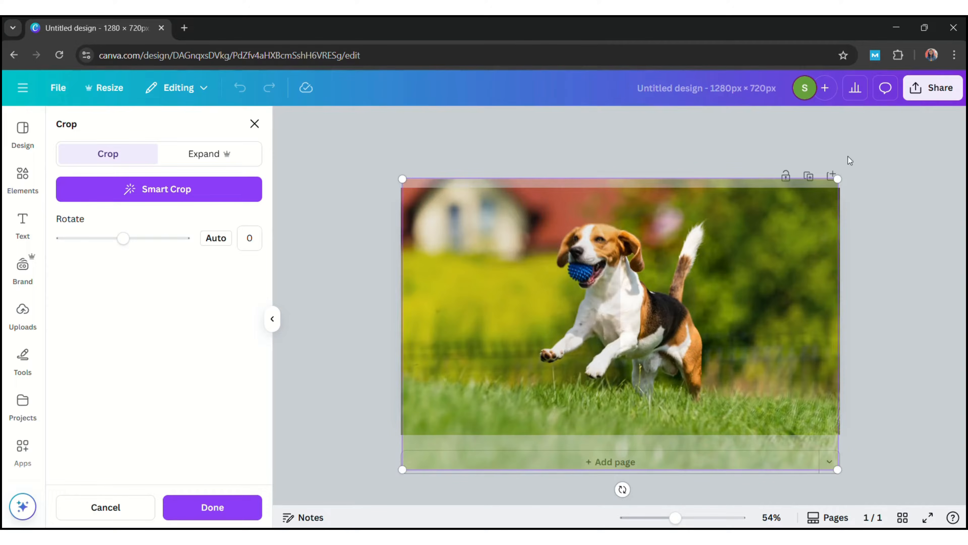
drag(842, 184, 848, 191)
click(620, 159)
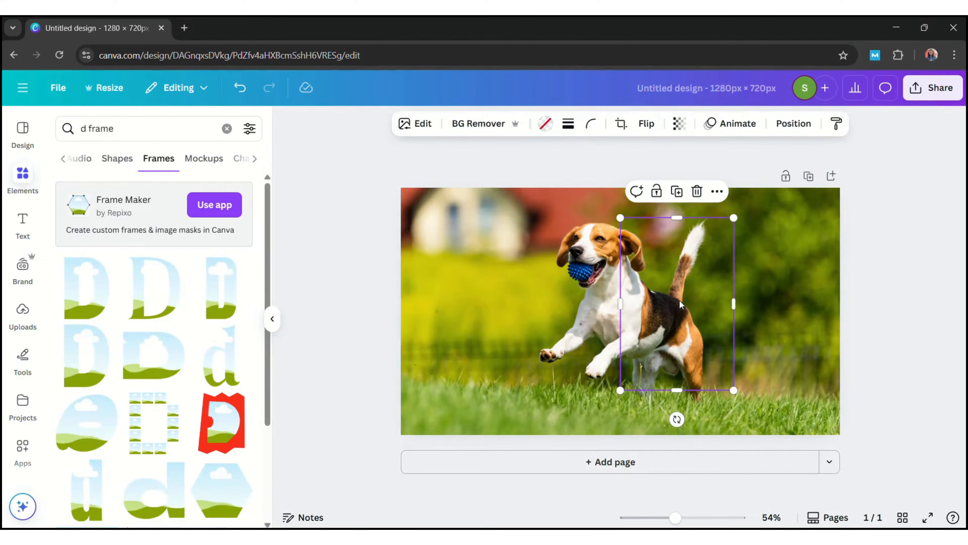
- Duplicate the photo-filled D frame and darken the copy by setting its brightness to -90
drag(679, 300, 687, 302)
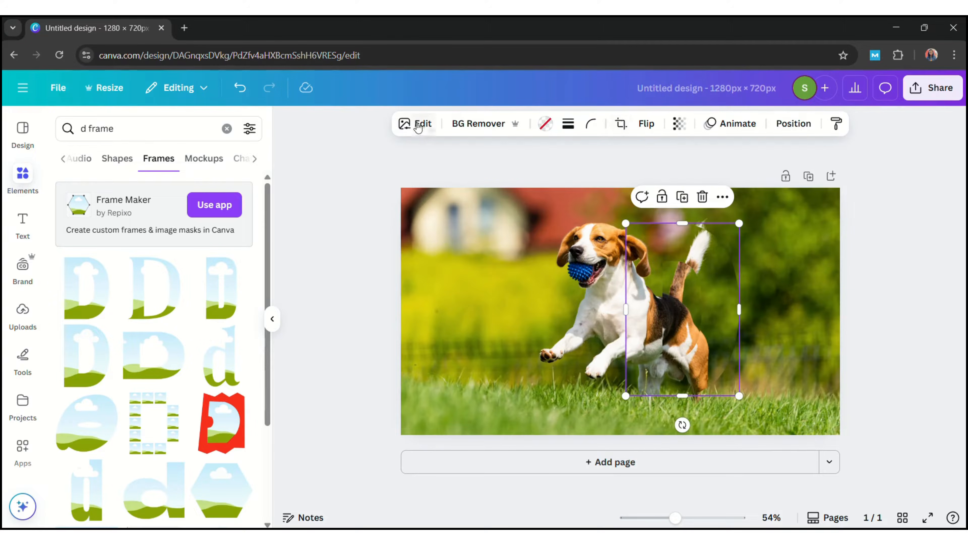
click(418, 127)
click(207, 223)
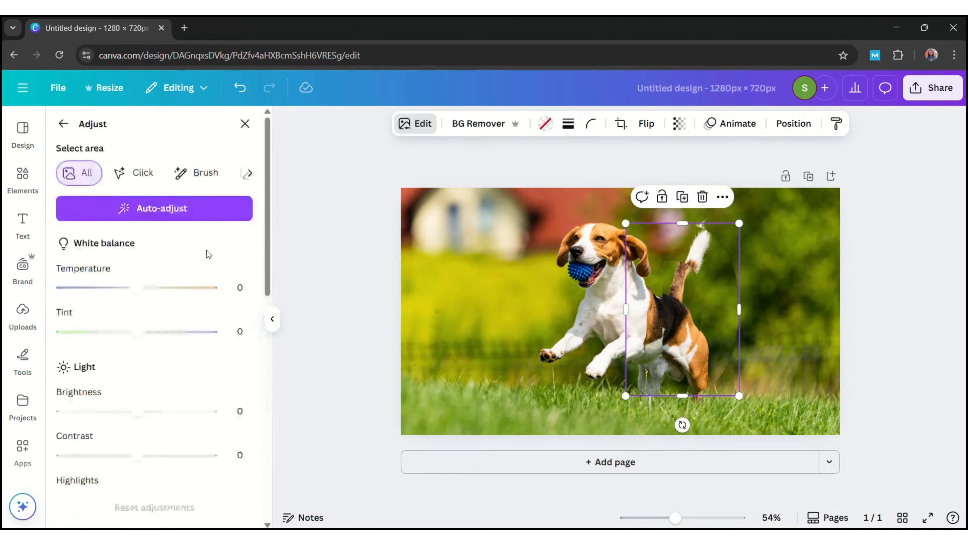
scroll(162, 312, down, 5)
drag(136, 178, 72, 174)
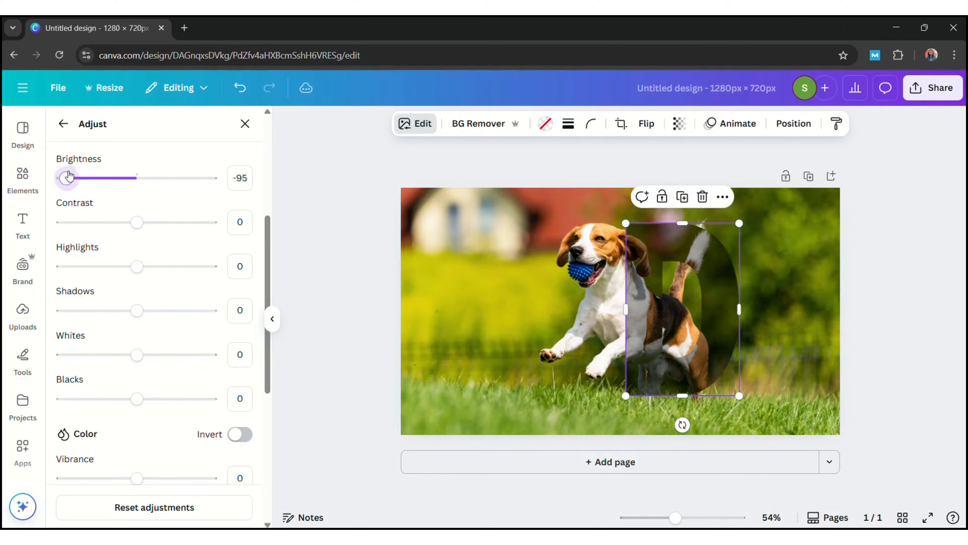
- Give the darkened D a solid white border with a weight of 3
click(568, 124)
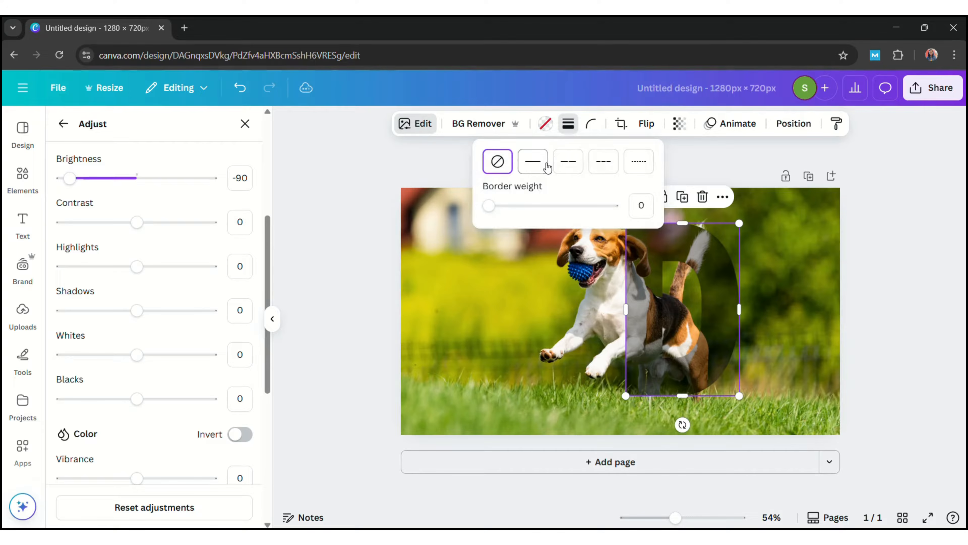
click(546, 167)
click(557, 123)
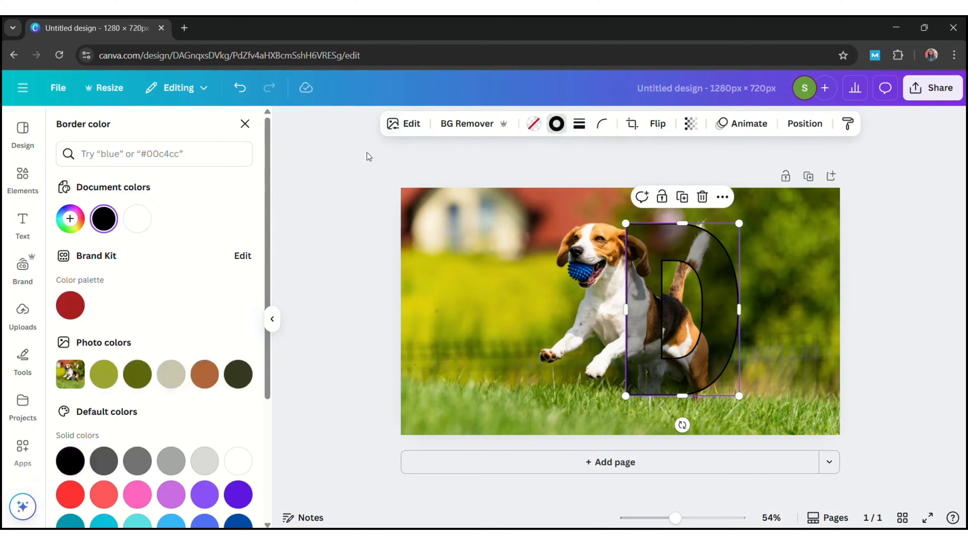
click(137, 229)
click(579, 123)
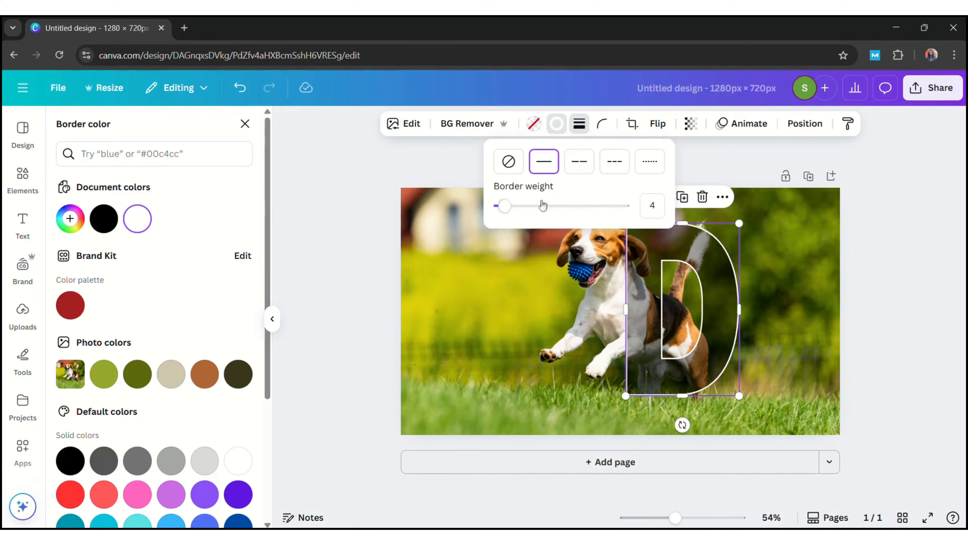
drag(505, 205, 503, 206)
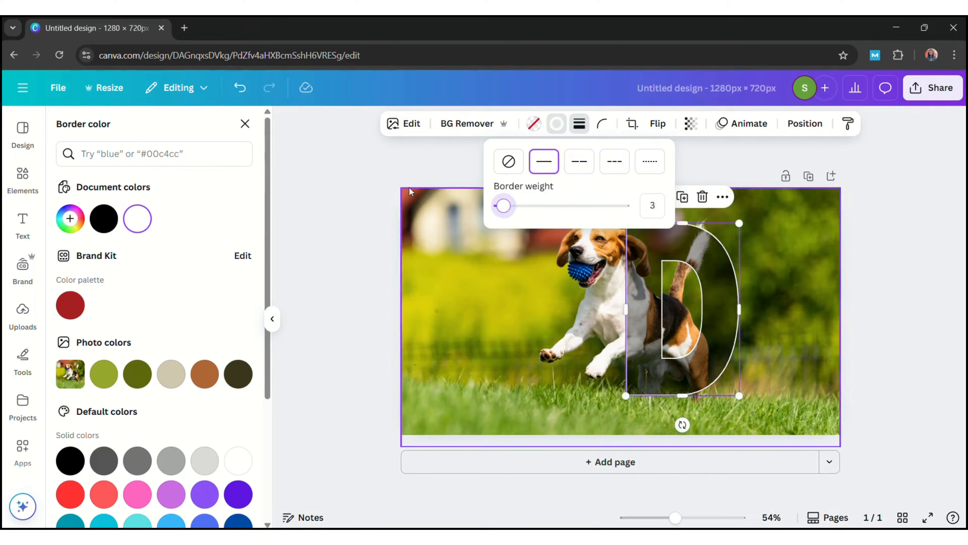
click(384, 180)
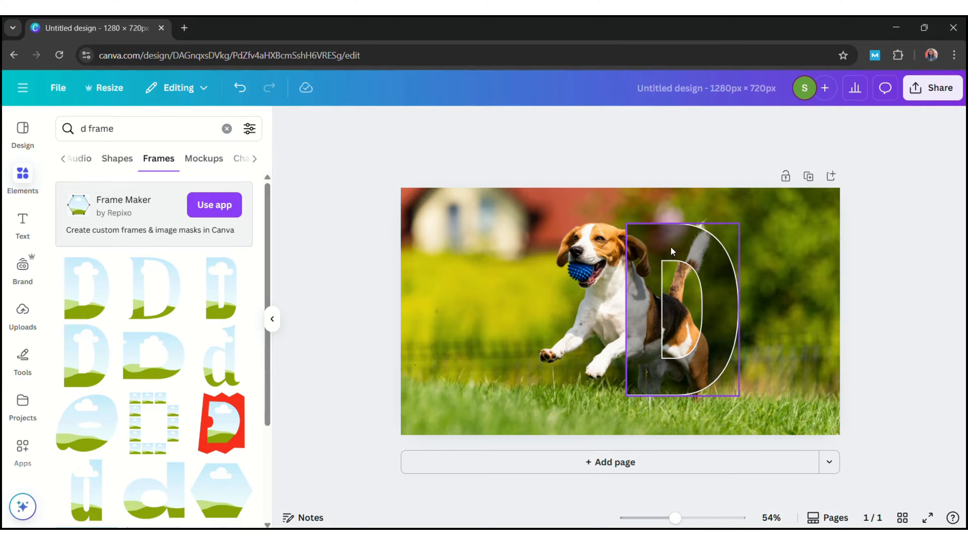
- Place the darkened D layer beneath the original D layer and offset it slightly to the right of the original
right_click(671, 247)
mouse_move(712, 260)
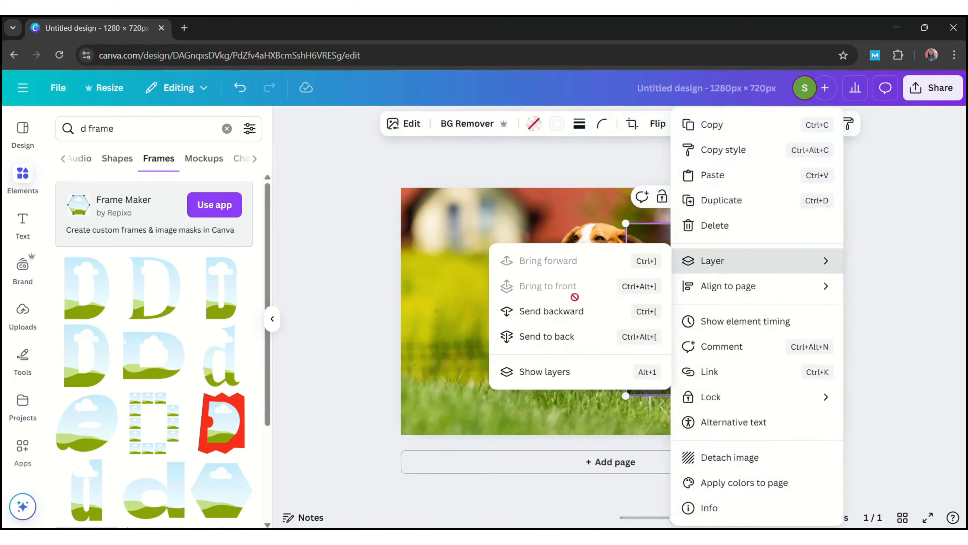
click(544, 372)
drag(187, 233, 189, 286)
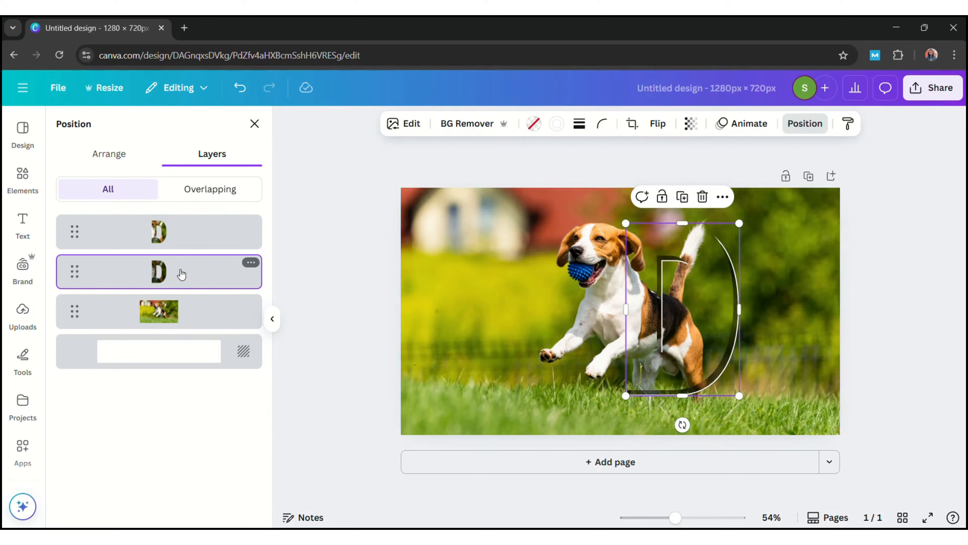
drag(739, 242, 748, 233)
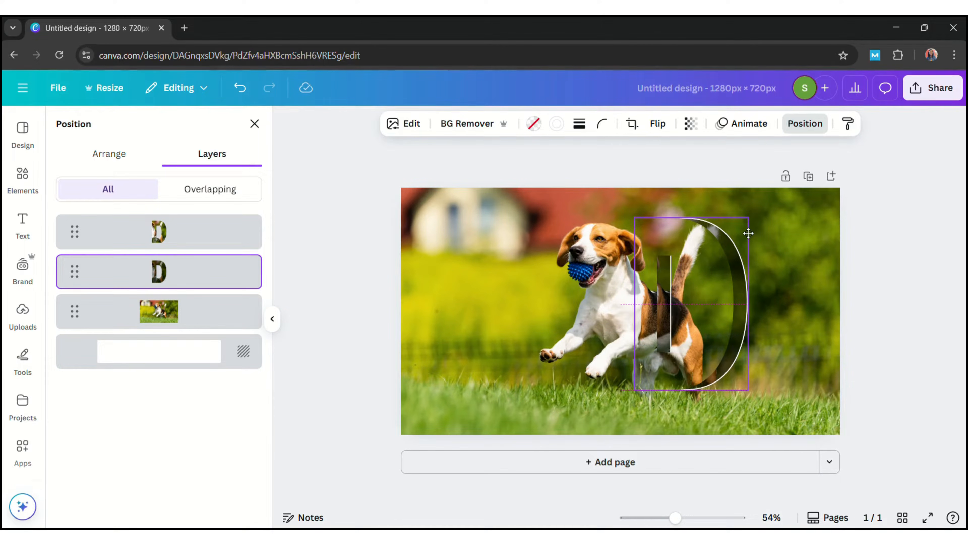
drag(749, 233, 748, 233)
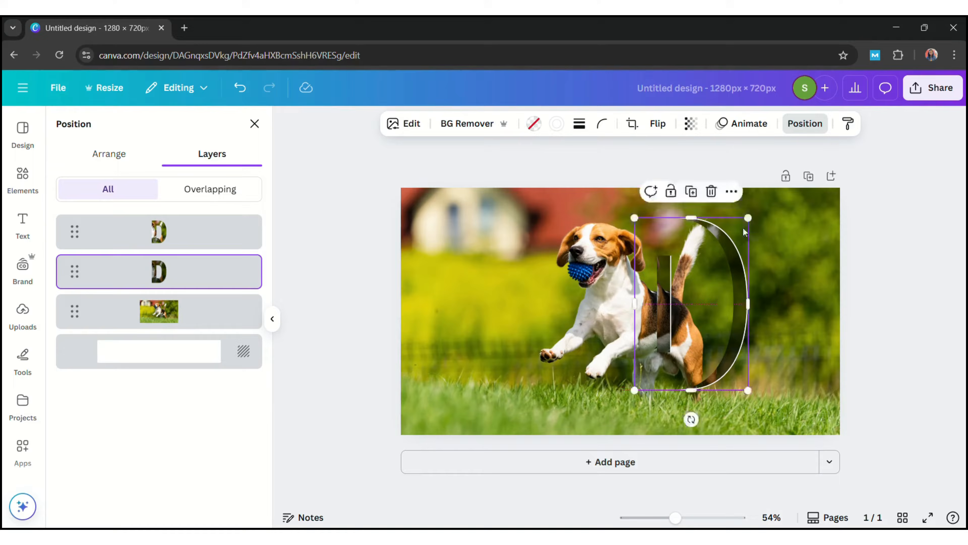
click(451, 253)
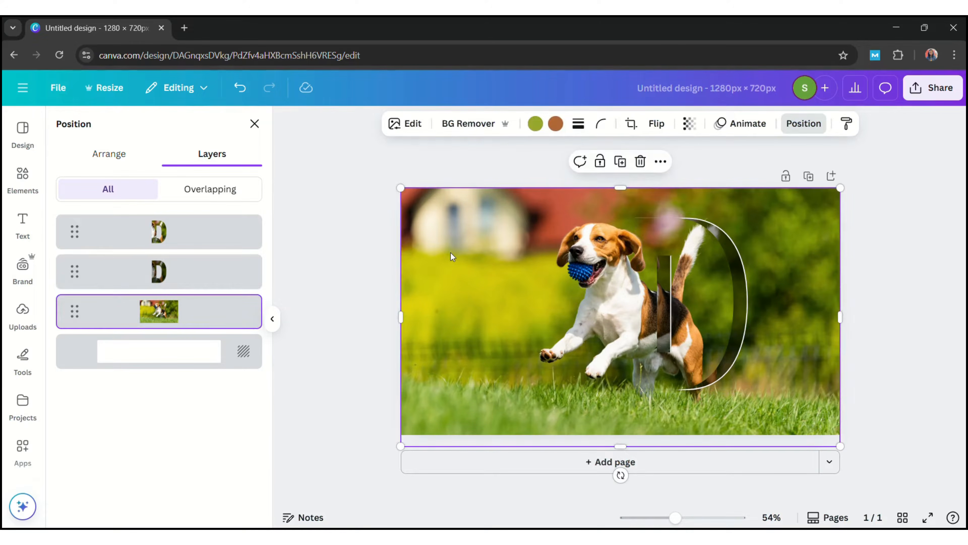
right_click(451, 253)
click(502, 459)
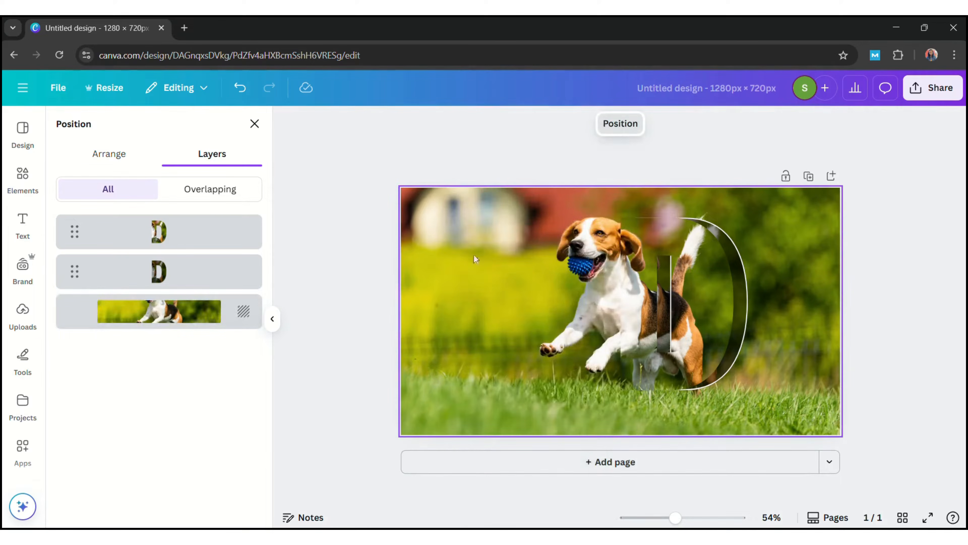
click(240, 87)
right_click(456, 265)
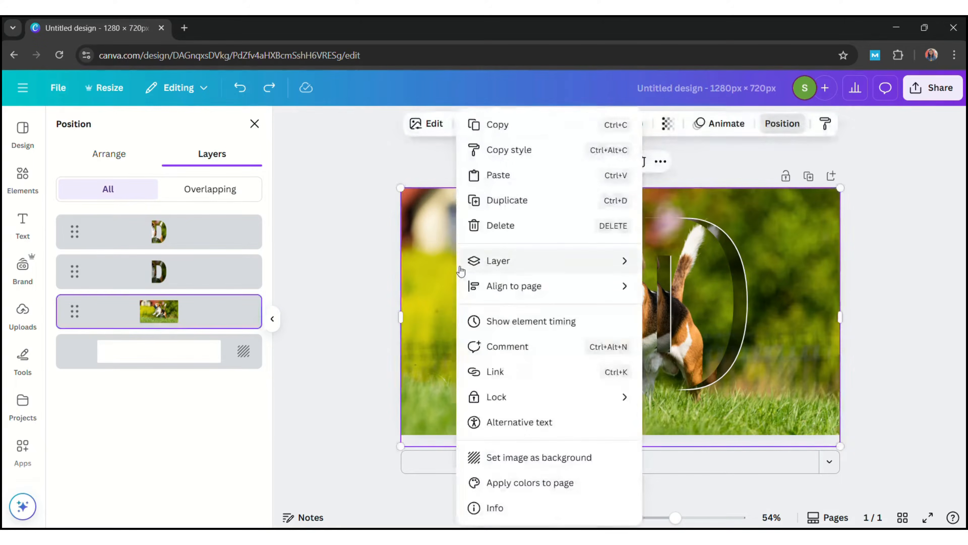
- Remove the background from the full-page beagle photo
click(421, 213)
click(459, 124)
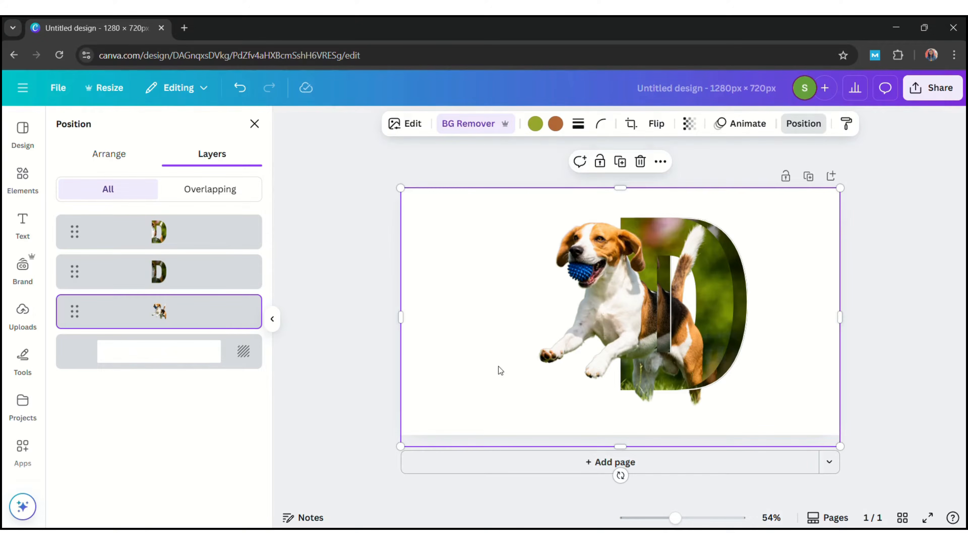
- Nudge the darkened D layer slightly left, closer to the original D, to reduce the offset between them
click(206, 281)
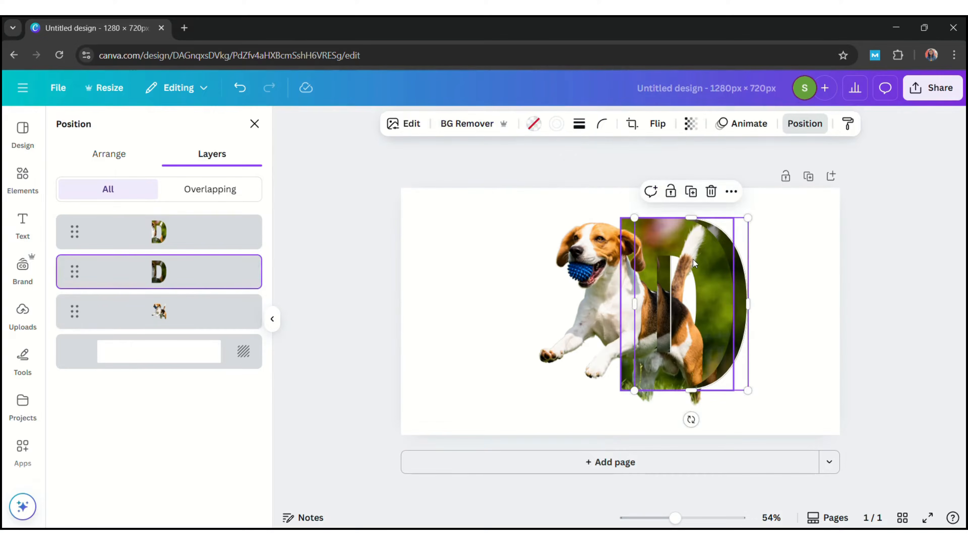
drag(739, 235, 738, 238)
click(217, 236)
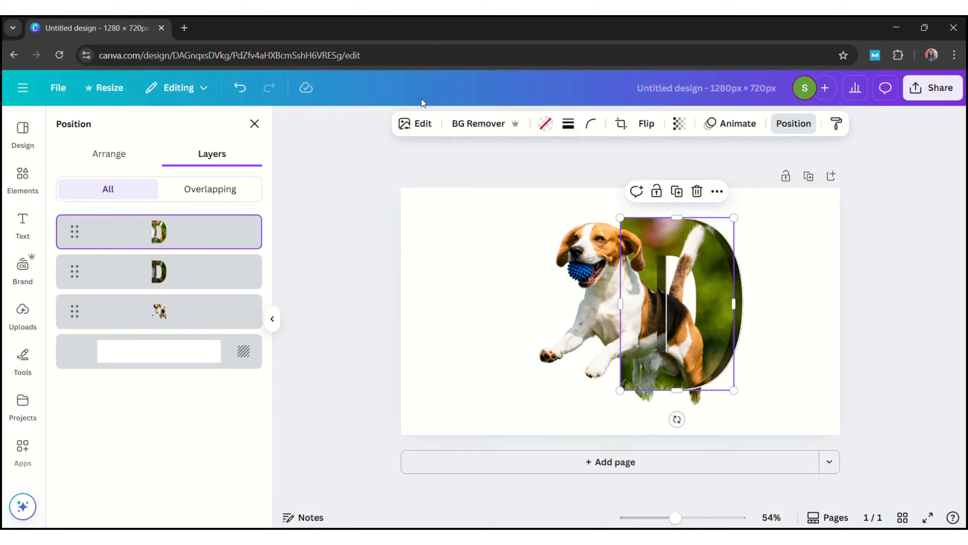
click(499, 326)
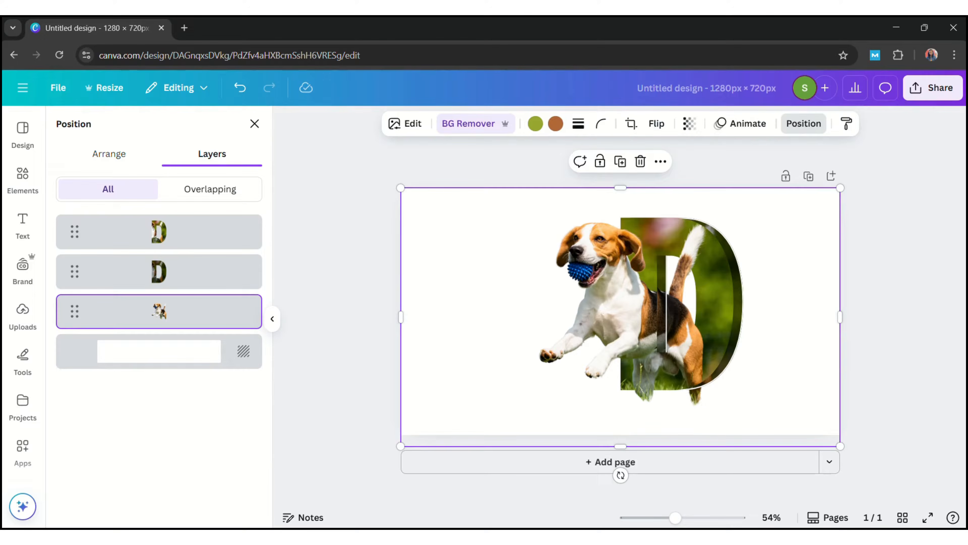
- Download the one-page design as a PNG at size 1 (1,280 × 720 px)
click(938, 87)
click(739, 346)
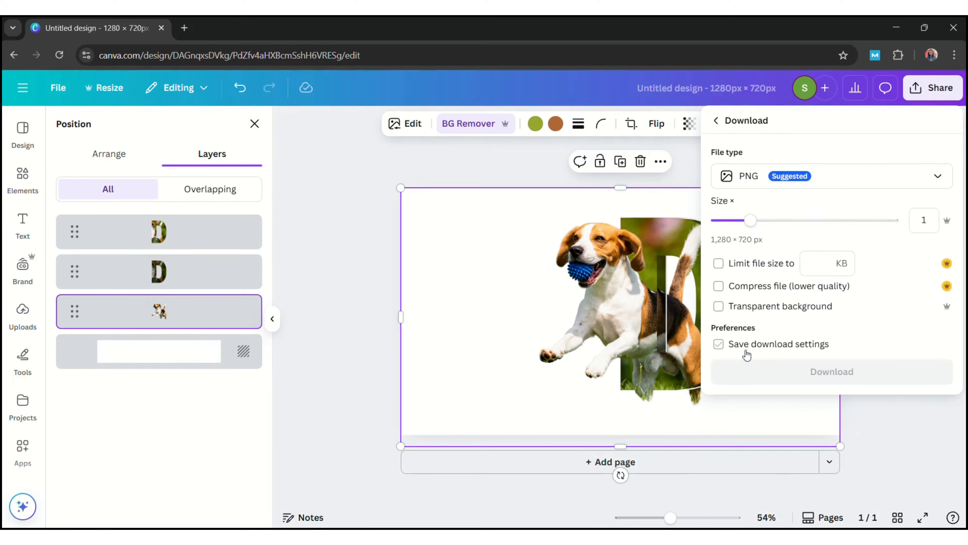
click(827, 372)
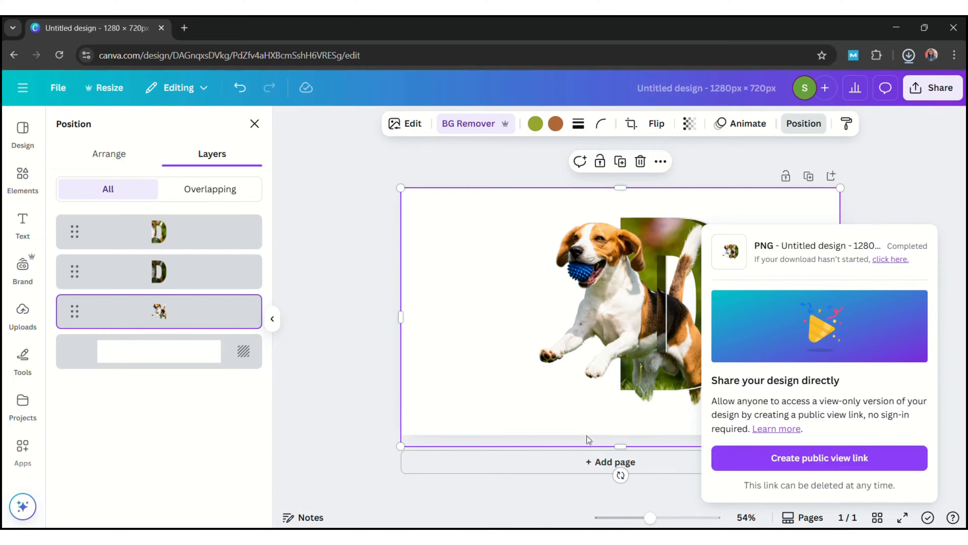
- Place the downloaded PNG on a new second page and crop its empty left and right sides close to the artwork
click(573, 465)
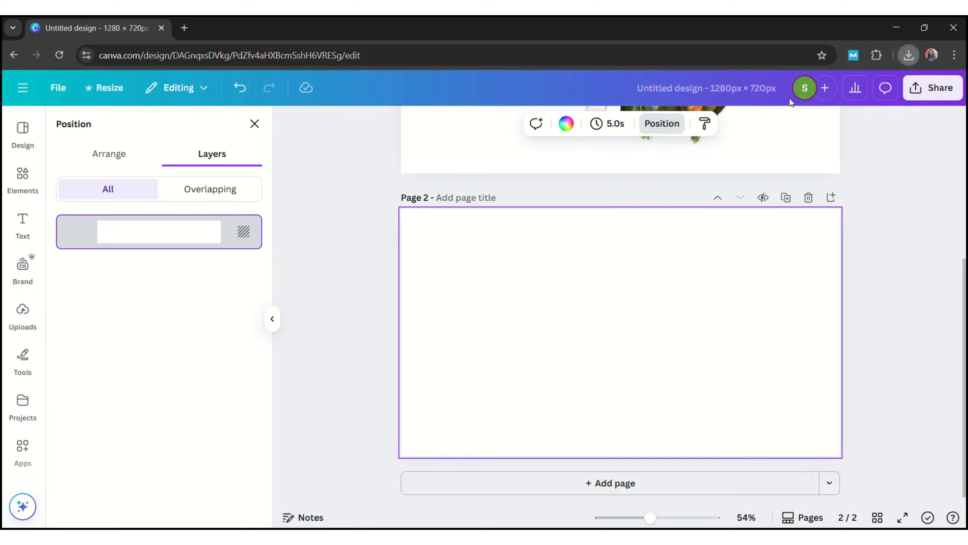
drag(577, 287, 540, 350)
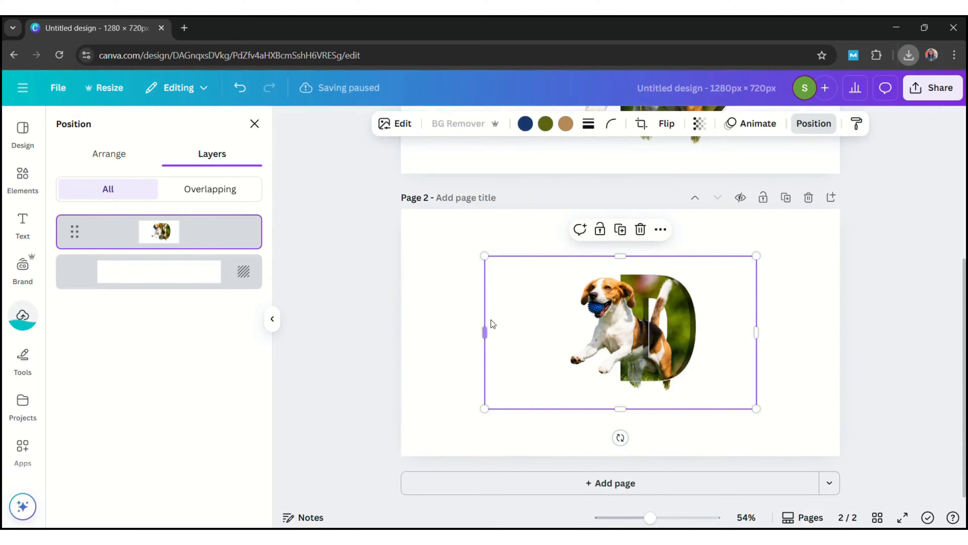
drag(490, 331, 568, 335)
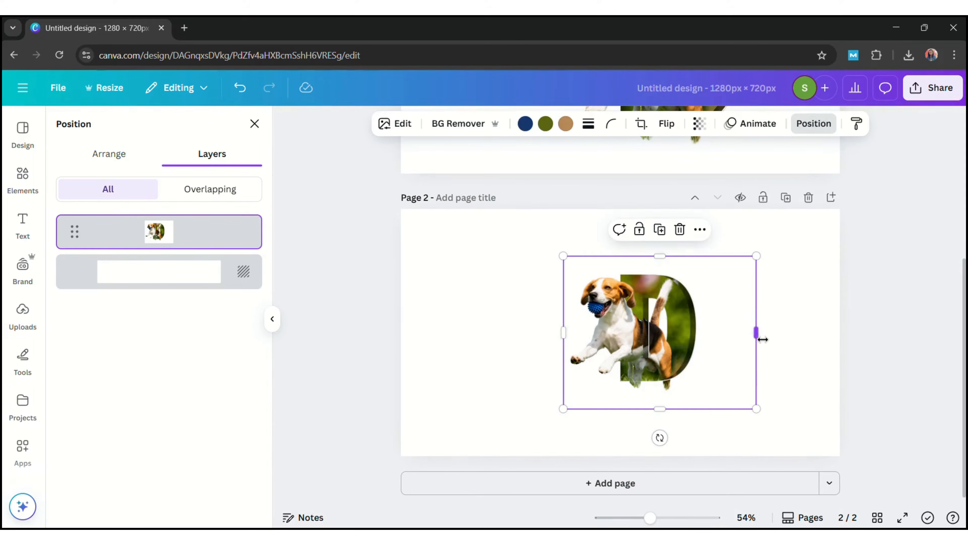
drag(758, 332, 705, 334)
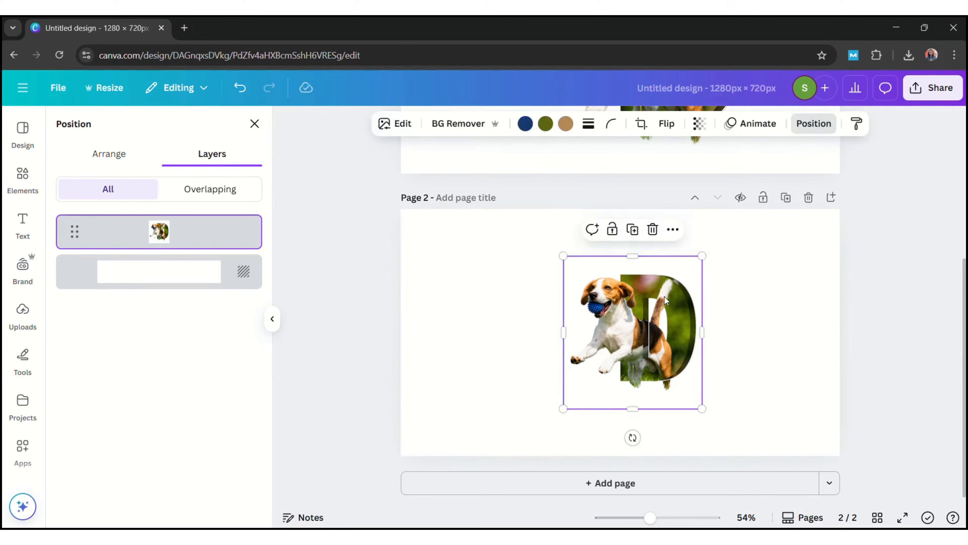
- Apply a Drop shadow to the cropped dog-and-D image on page 2 and remove its background
click(405, 124)
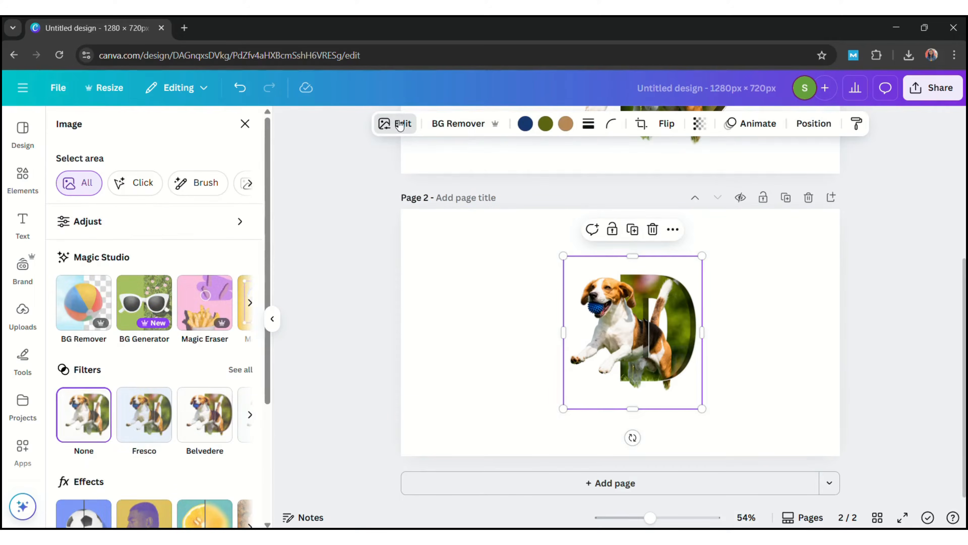
click(89, 513)
click(155, 278)
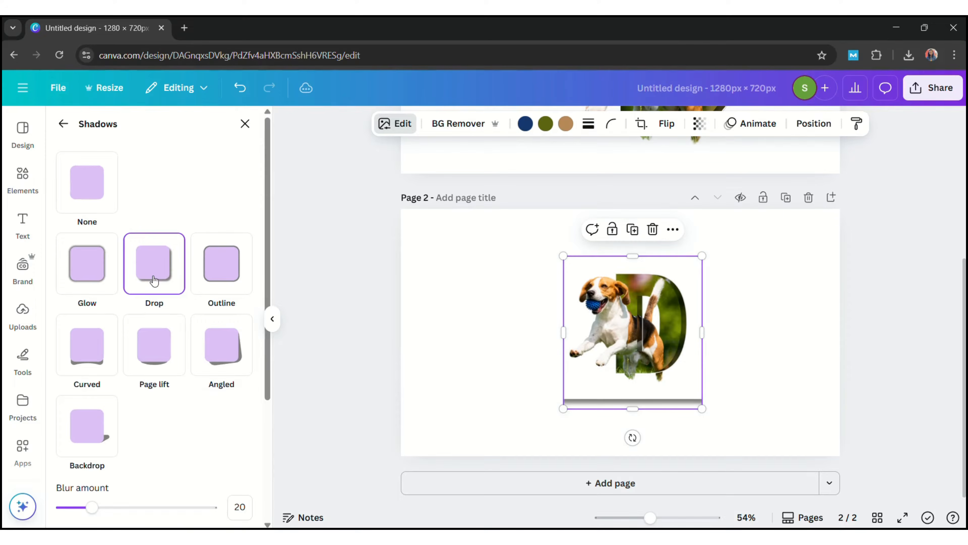
click(465, 123)
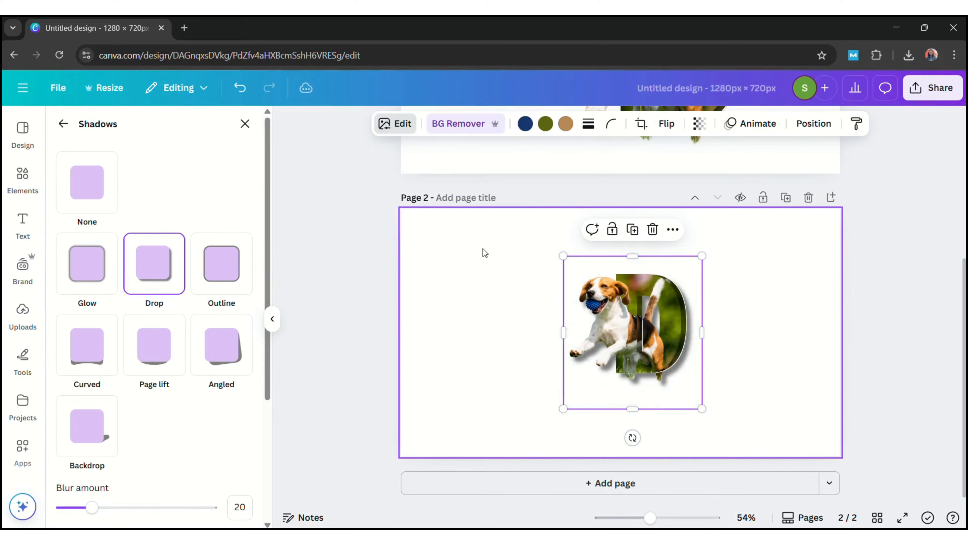
- Set the drop shadow's angle to 55 and its distance to 30
drag(266, 378, 265, 462)
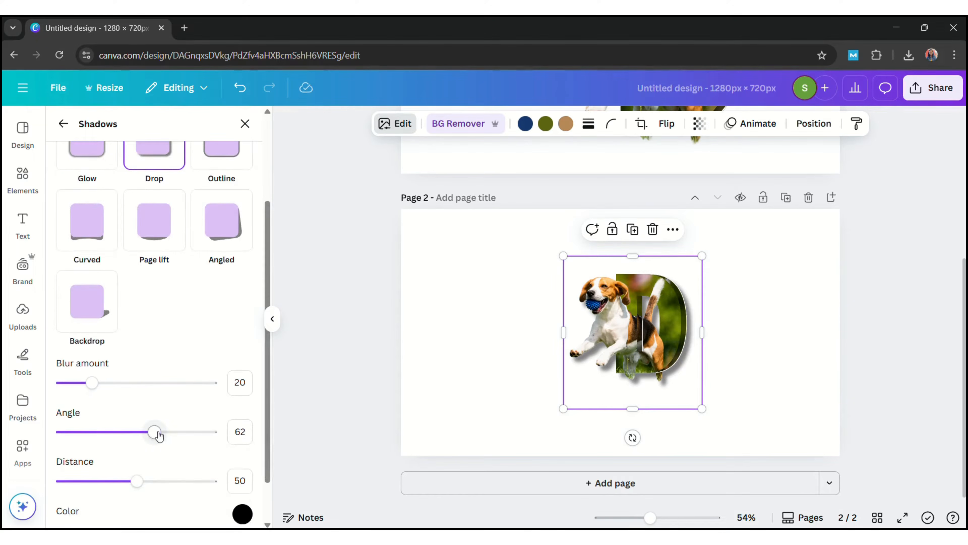
drag(154, 432, 148, 438)
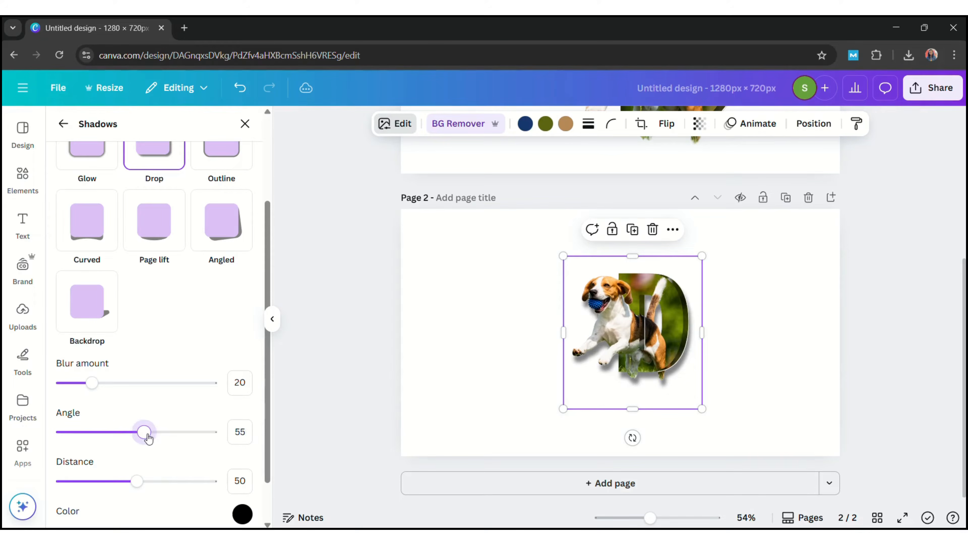
drag(136, 482, 101, 487)
mouse_move(150, 437)
mouse_down()
mouse_move(160, 435)
mouse_move(136, 435)
mouse_move(148, 432)
mouse_up()
drag(98, 477, 110, 482)
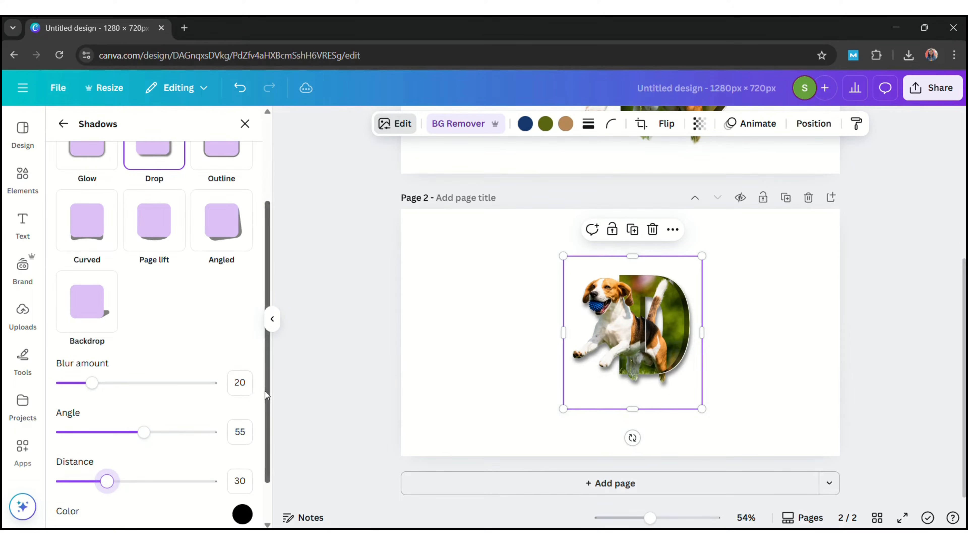
drag(264, 391, 266, 442)
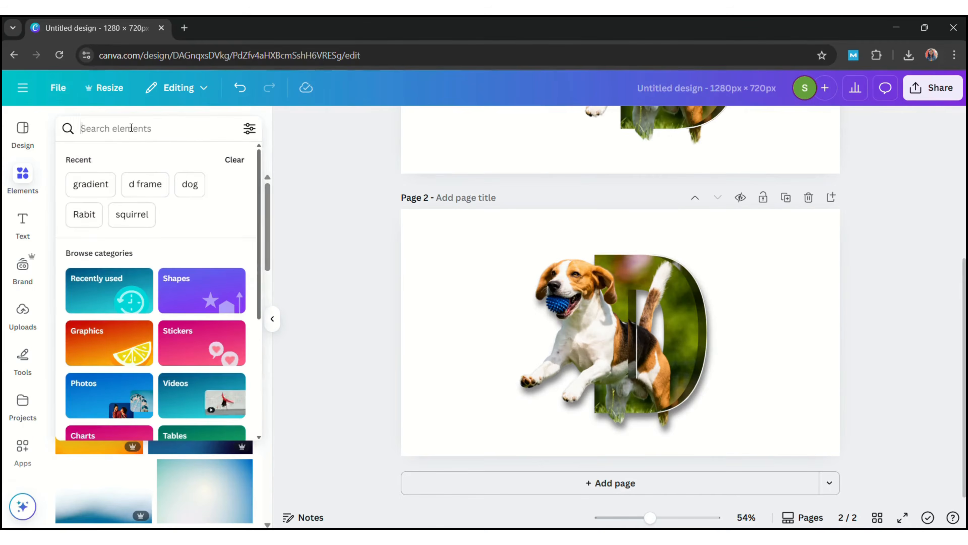
- Search the elements for "shadow", add a soft oval shadow graphic, and place it at reduced size just below the D
text(shadow)
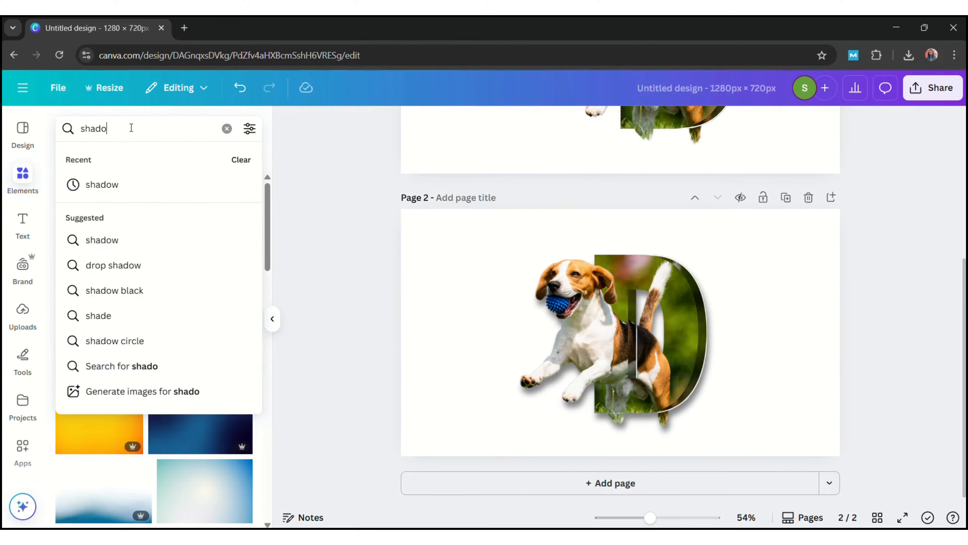
key(Return)
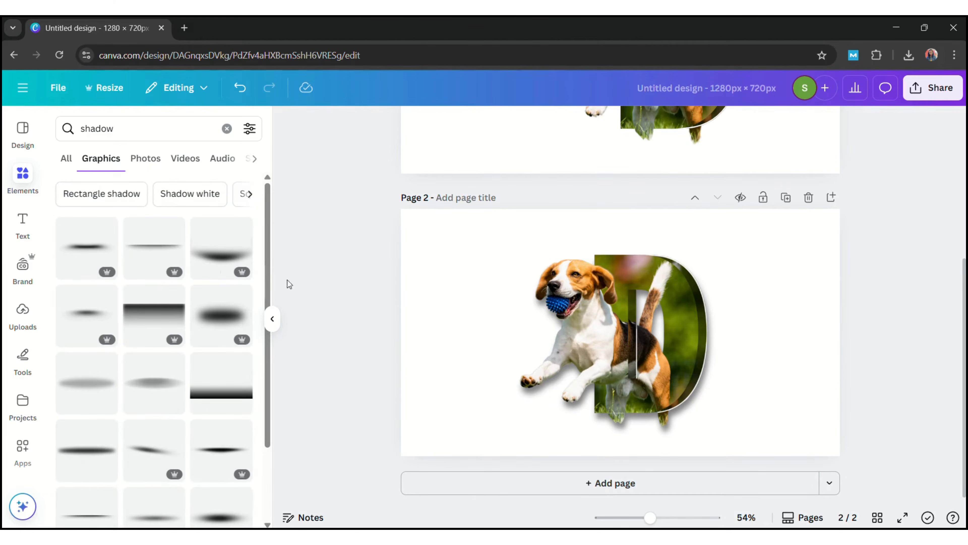
click(92, 321)
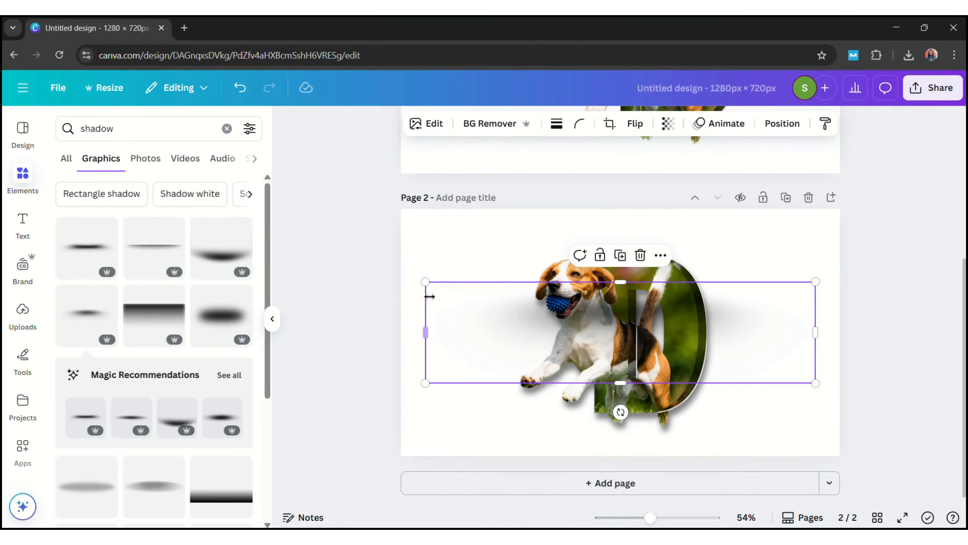
drag(427, 283, 709, 403)
drag(764, 367, 675, 457)
- Set the oval ground shadow's transparency to 42
click(668, 124)
drag(696, 183, 647, 186)
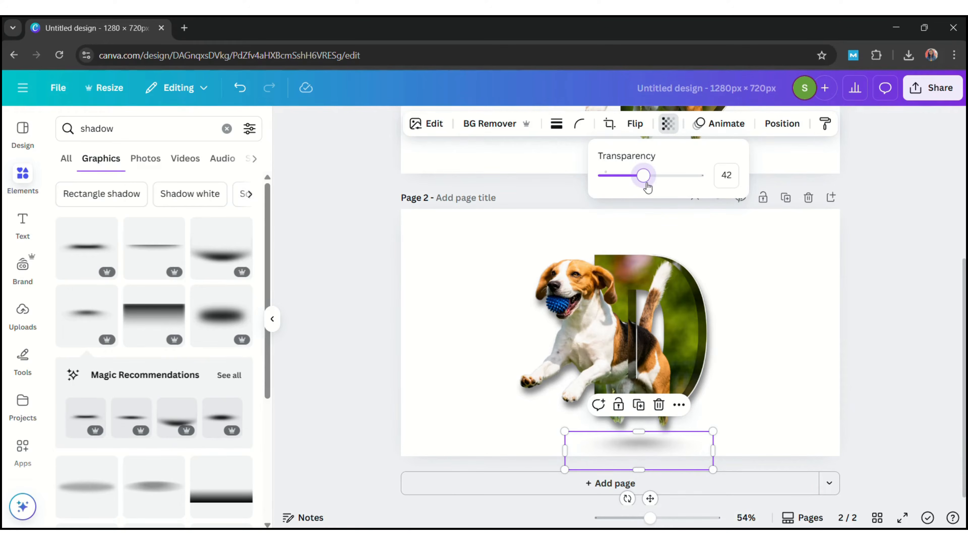
click(767, 270)
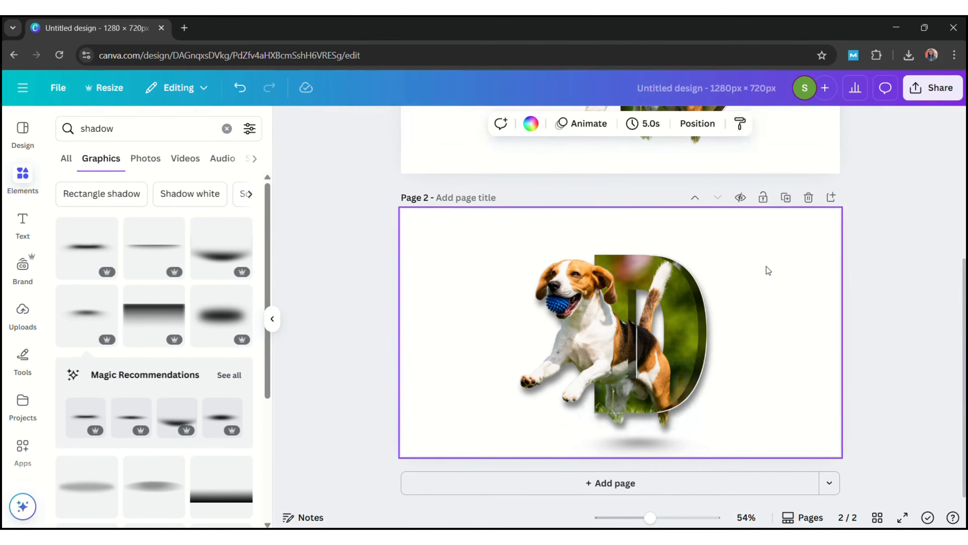
- Download only the current page (Page 2) as a PNG
click(937, 88)
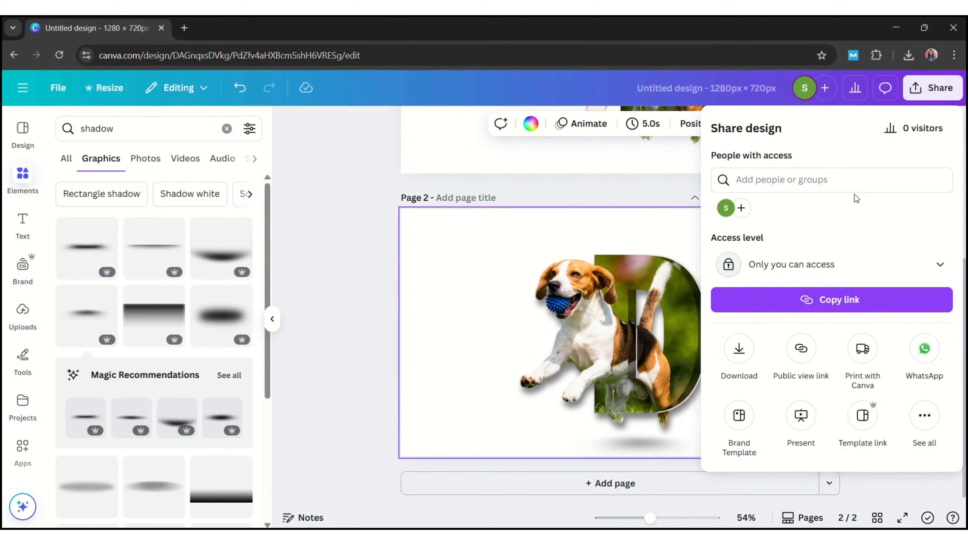
click(747, 348)
click(823, 350)
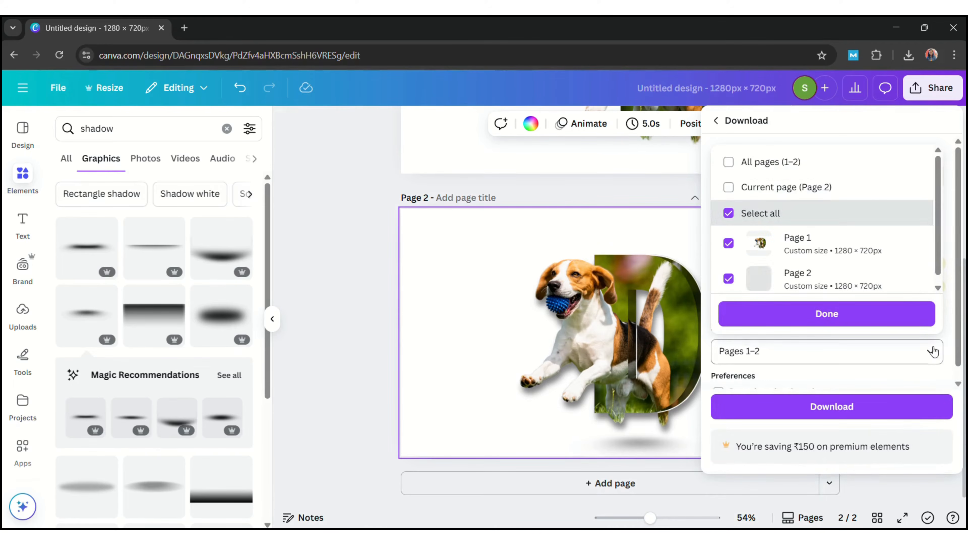
click(823, 182)
click(831, 312)
click(829, 408)
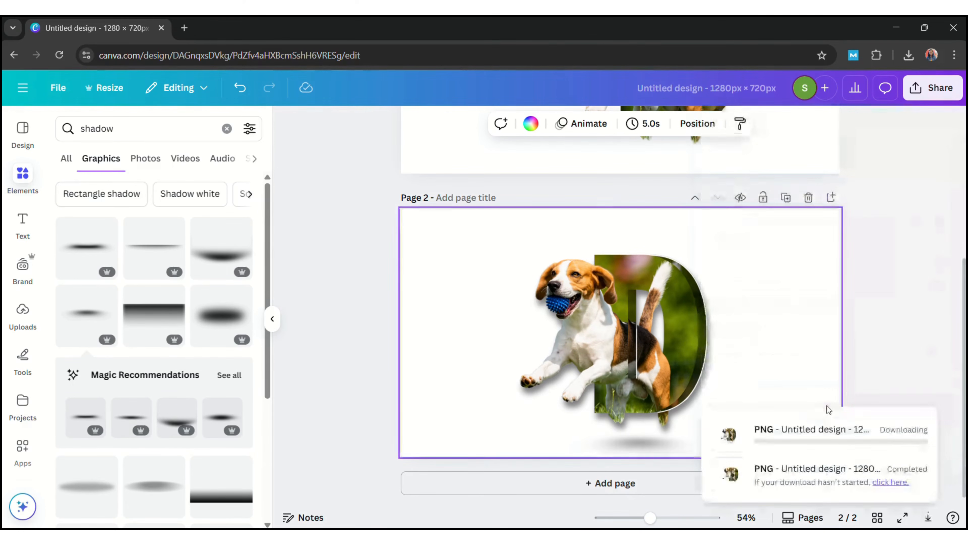